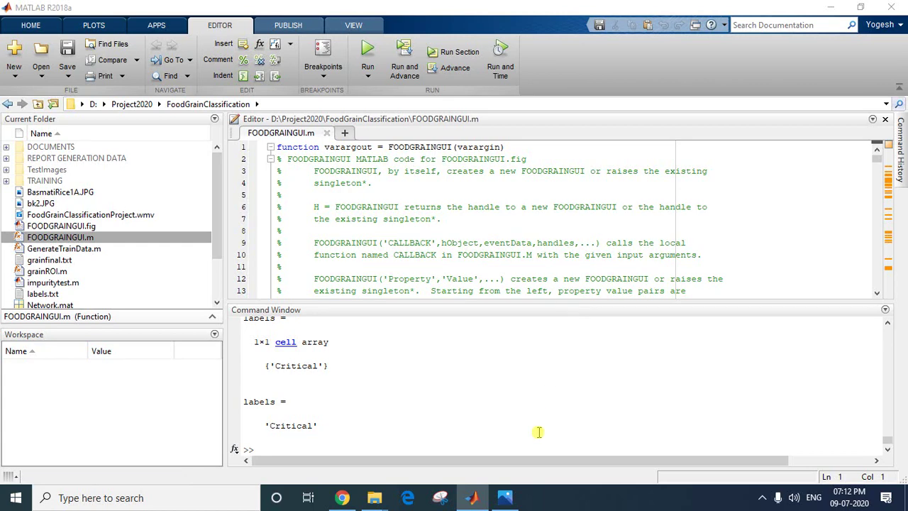
- Show the Food Grain Classification title image THUMBNAIL.png, then list the open Explorer windows
left_click(506, 497)
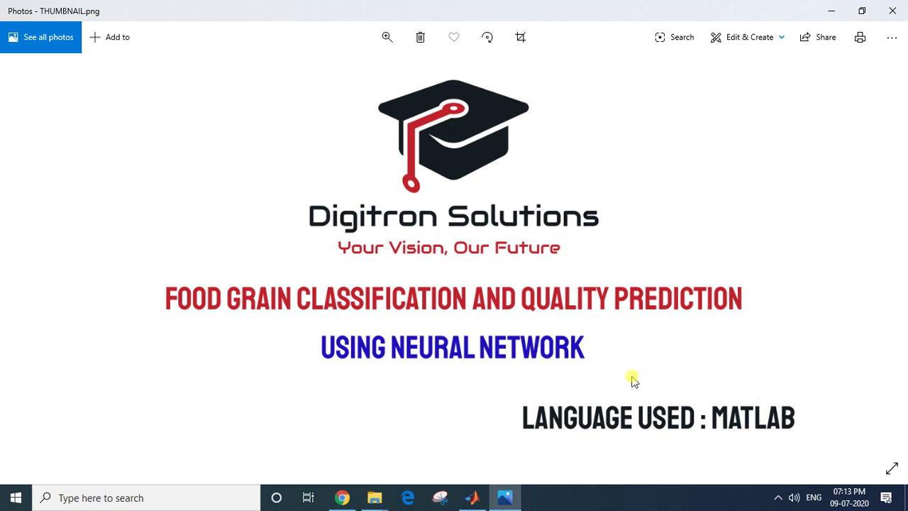
left_click(381, 497)
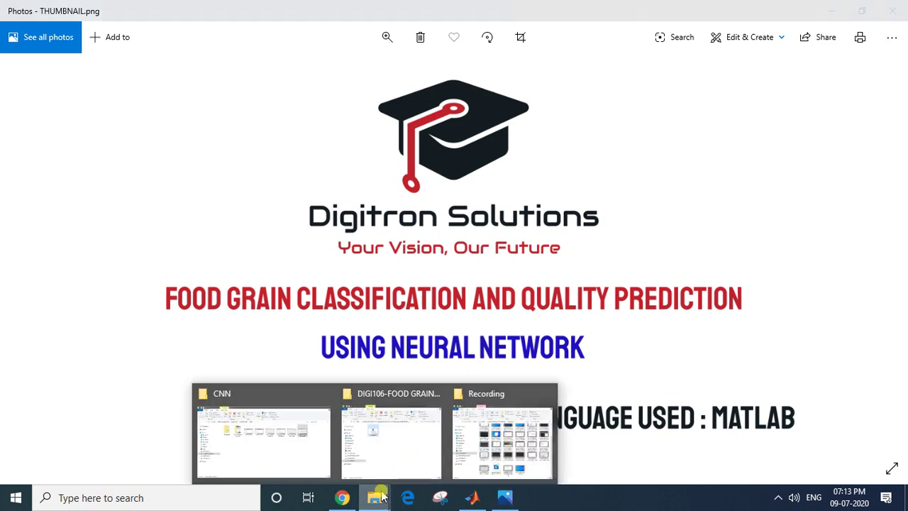
- Switch to the CNN Explorer window and open Project2020 on the INTKONSYS_DATA (D:) drive
left_click(406, 450)
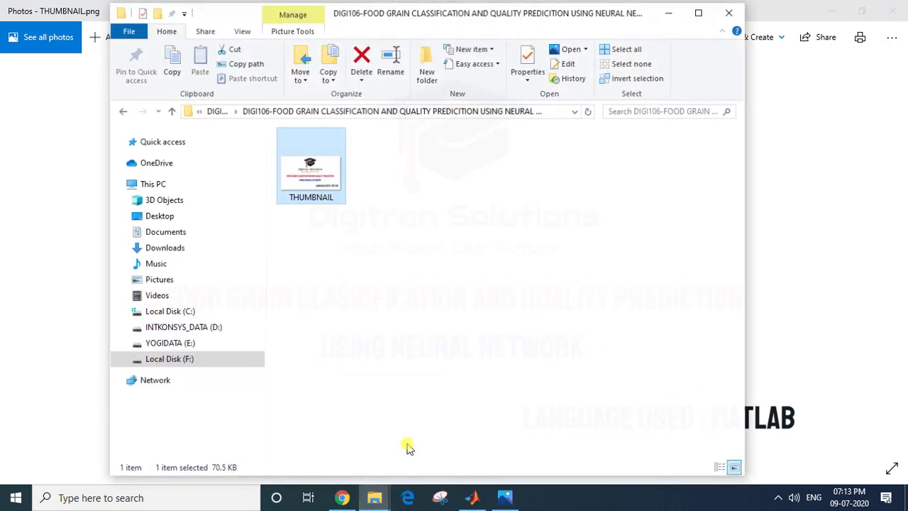
left_click(375, 497)
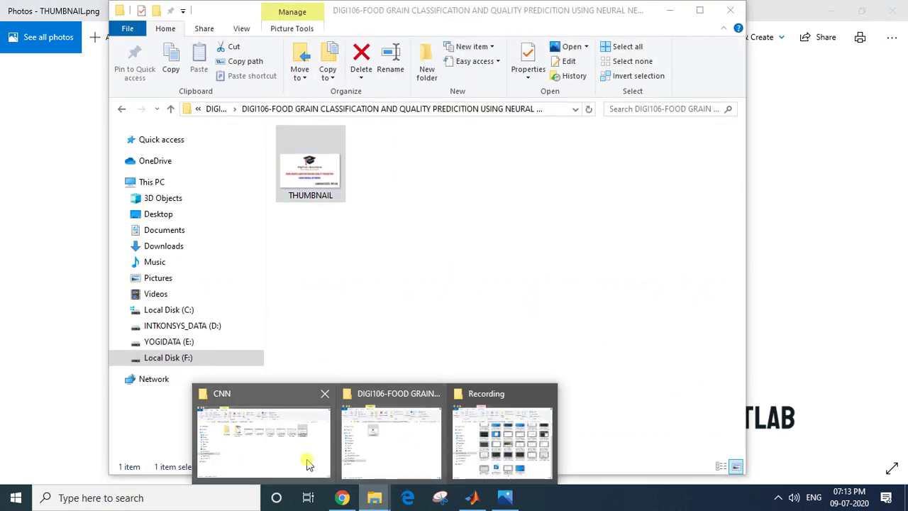
left_click(298, 458)
left_click(85, 320)
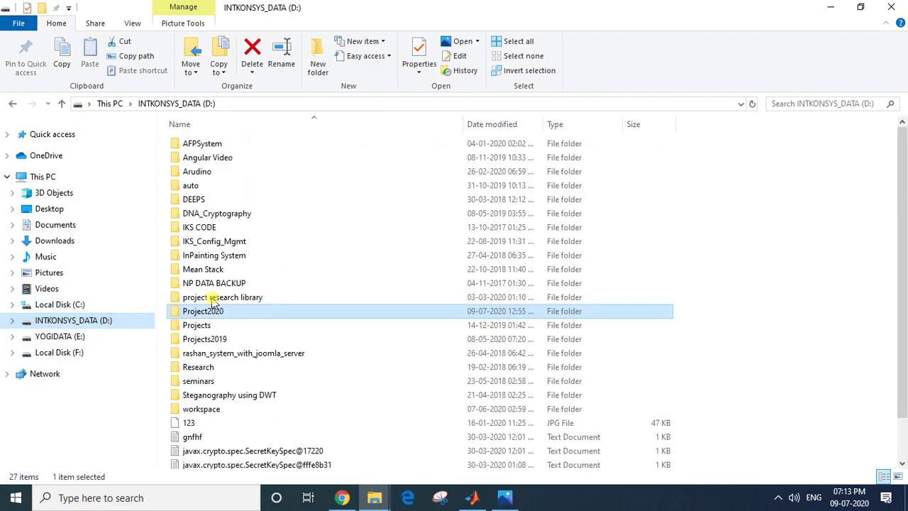
left_click(202, 381)
double_click(204, 311)
- Open the FoodGrainClassification folder and then its TRAINING subfolder
left_click(193, 352)
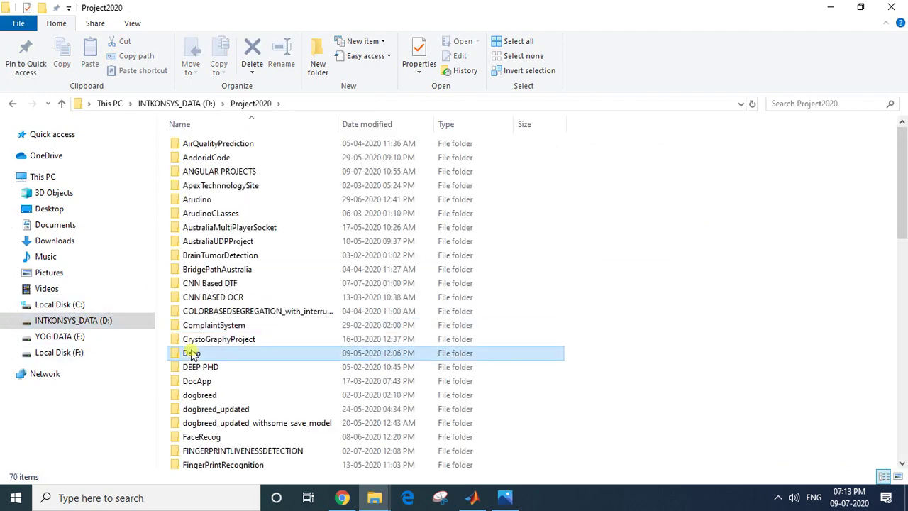
key("f")
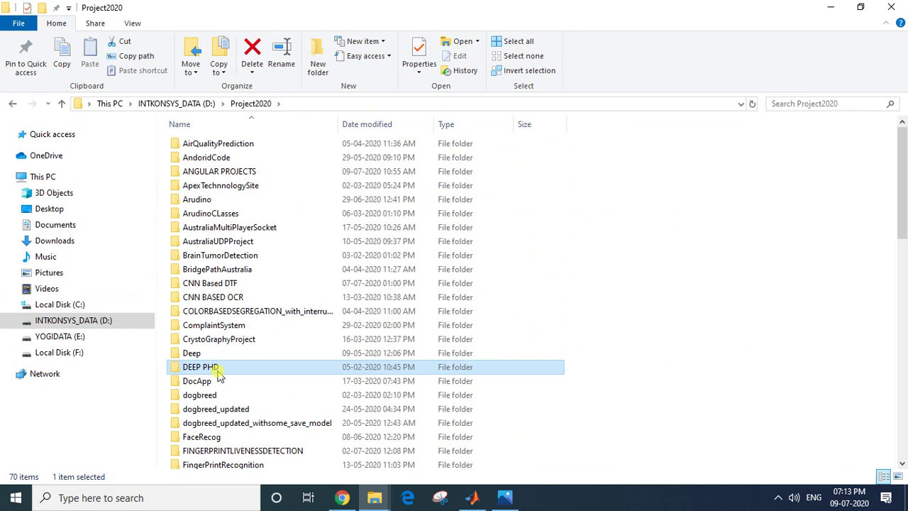
scroll(219, 380, "down", 3)
scroll(218, 381, "down", 2)
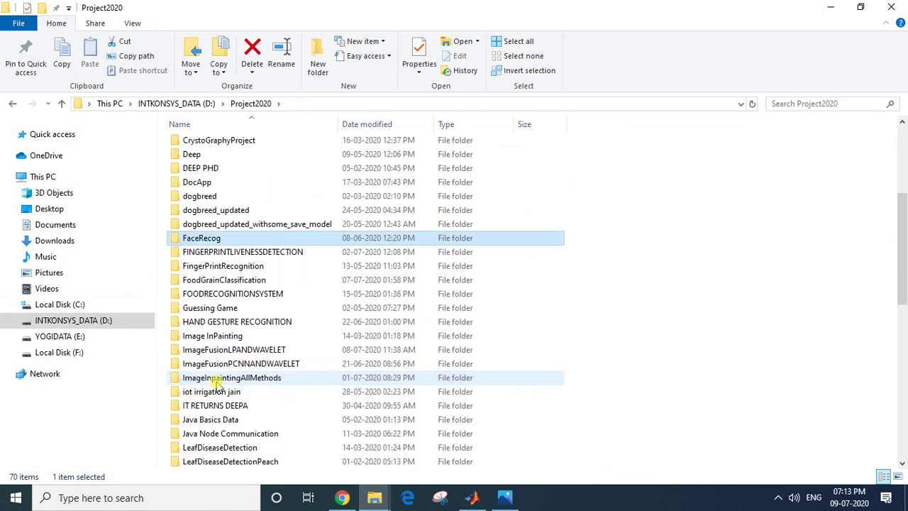
left_click(243, 281)
double_click(244, 281)
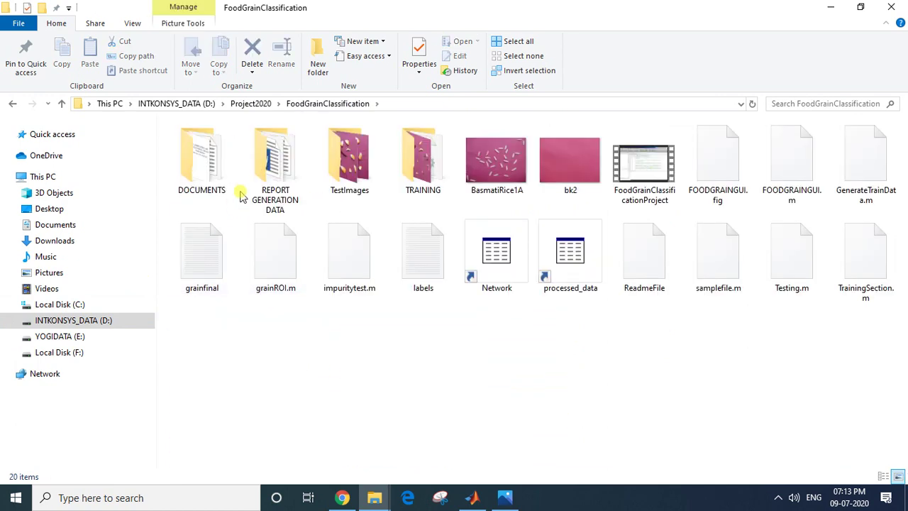
double_click(422, 161)
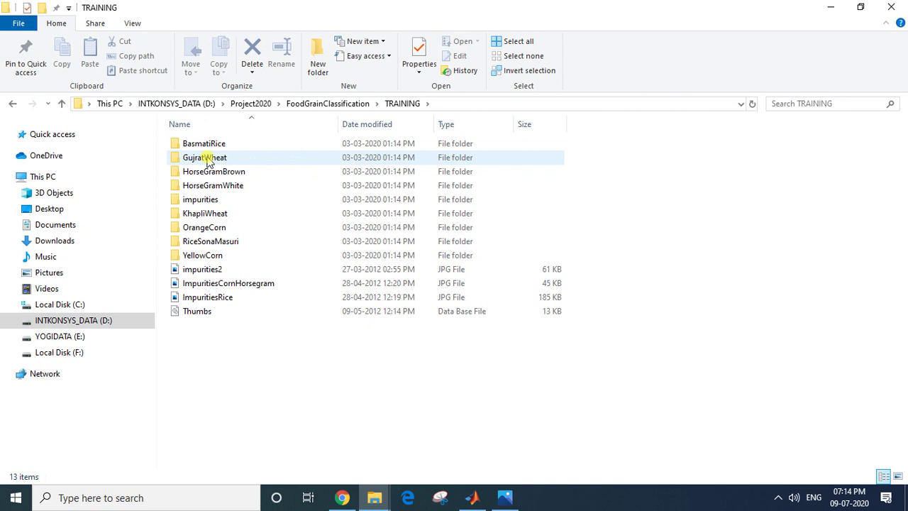
double_click(209, 146)
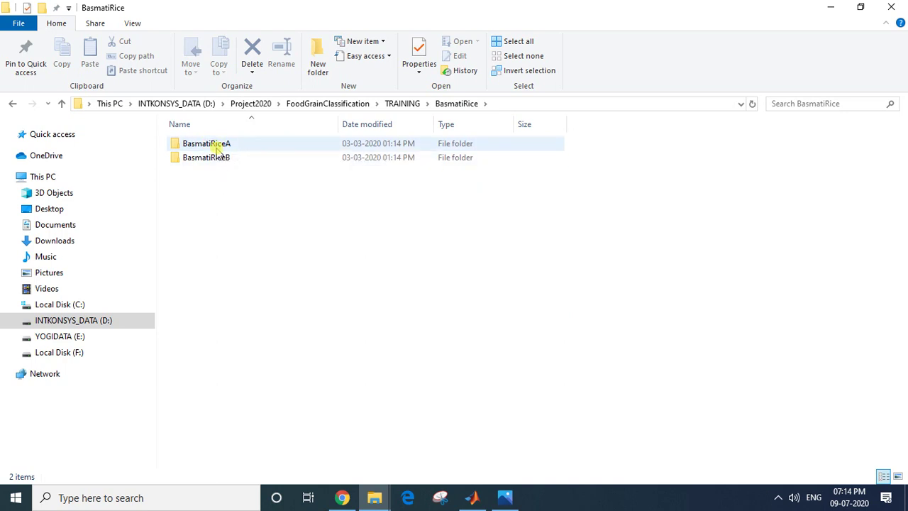
double_click(215, 146)
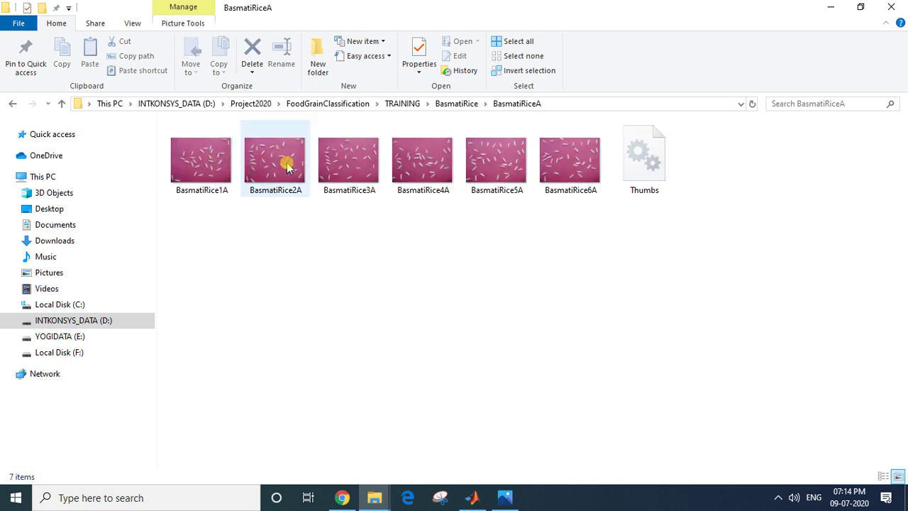
left_click(12, 104)
double_click(195, 158)
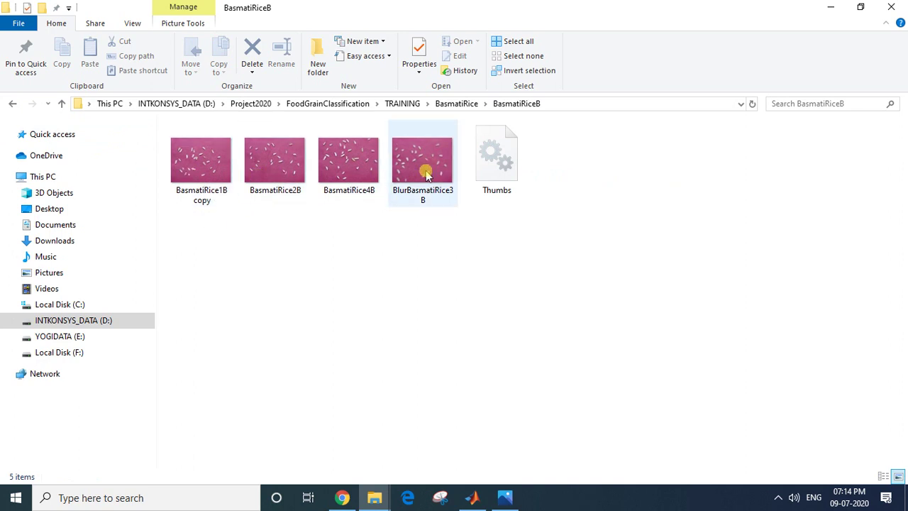
left_click(16, 101)
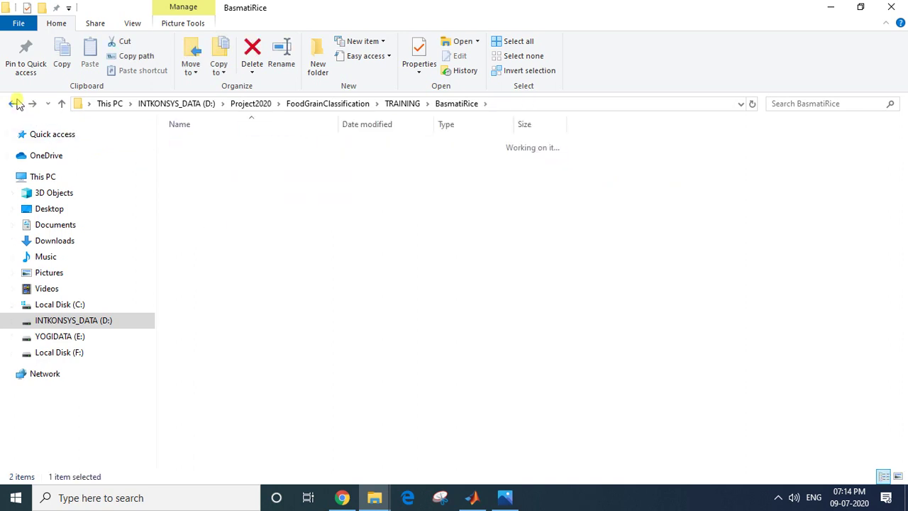
left_click(199, 159)
double_click(199, 159)
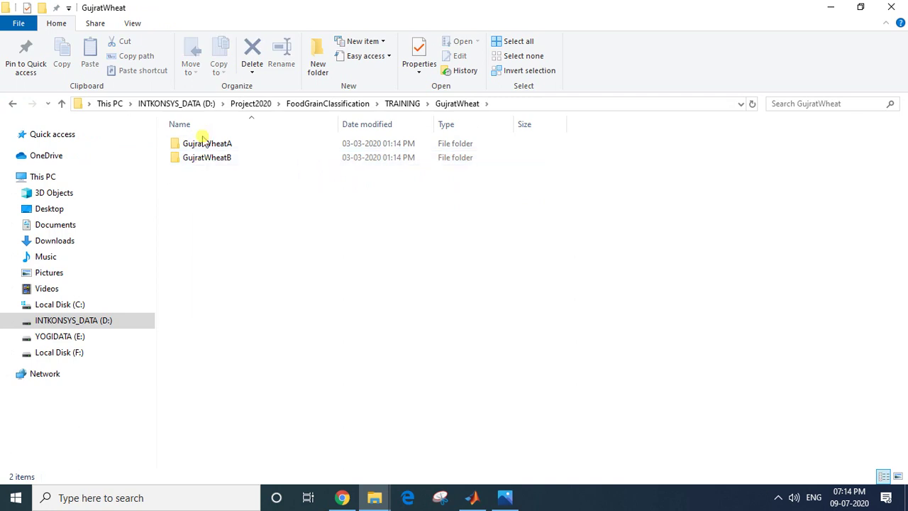
double_click(198, 146)
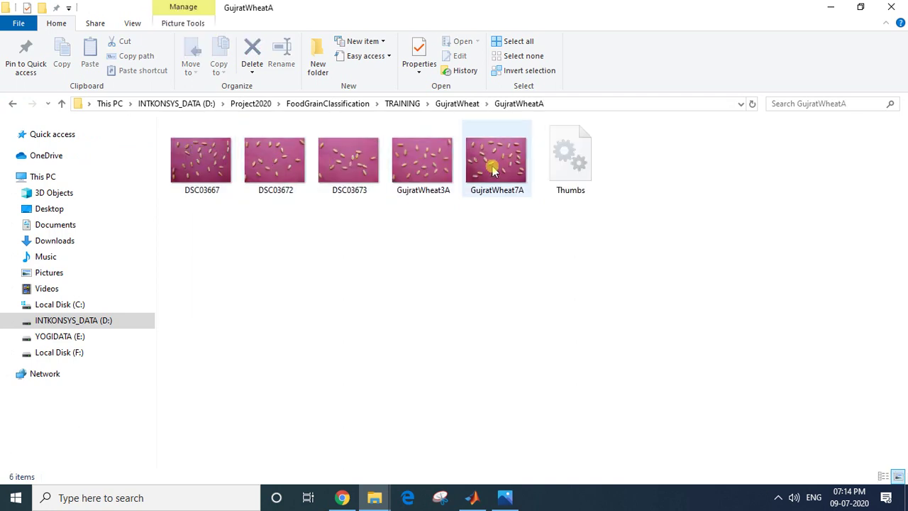
left_click(12, 104)
left_click(202, 163)
double_click(203, 164)
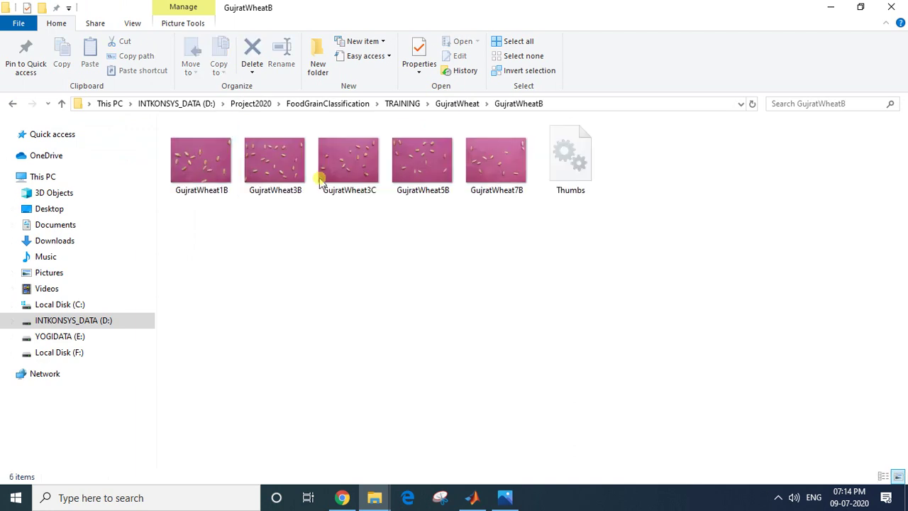
left_click(11, 103)
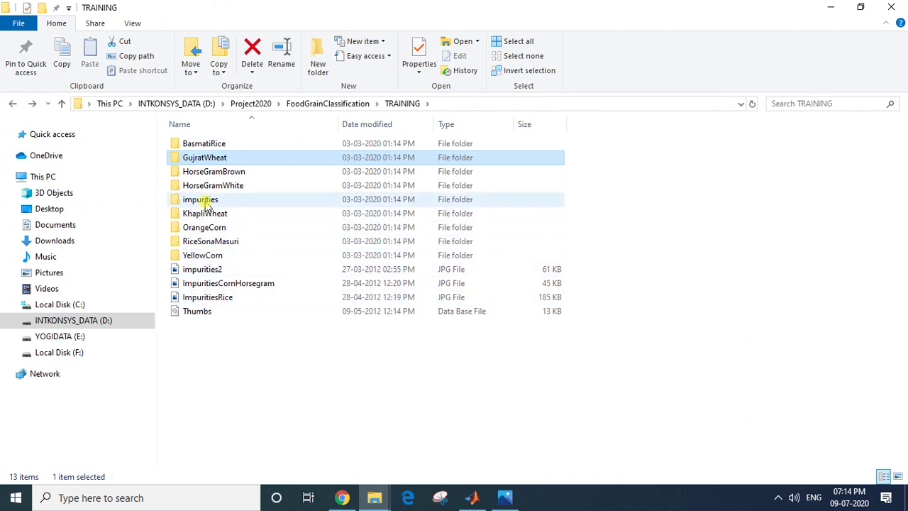
- Browse the impurities folder's stone, worm and stray-grain images, then return to TRAINING
double_click(205, 201)
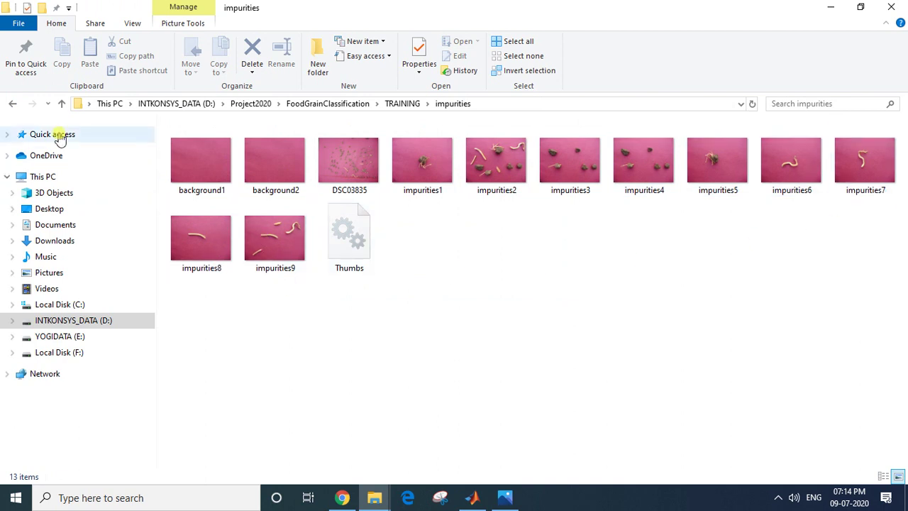
left_click(12, 104)
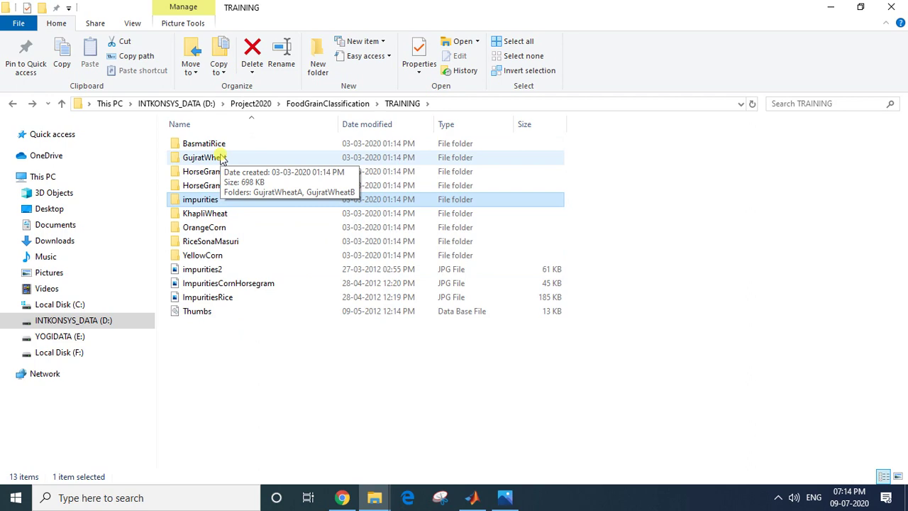
- Run FOODGRAINGUI from the MATLAB editor and move its window up and left
left_click(474, 497)
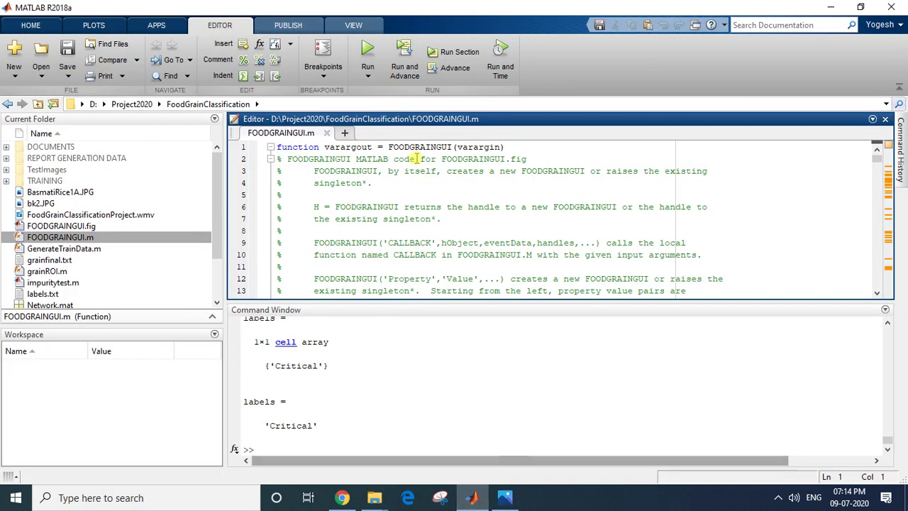
left_click(369, 54)
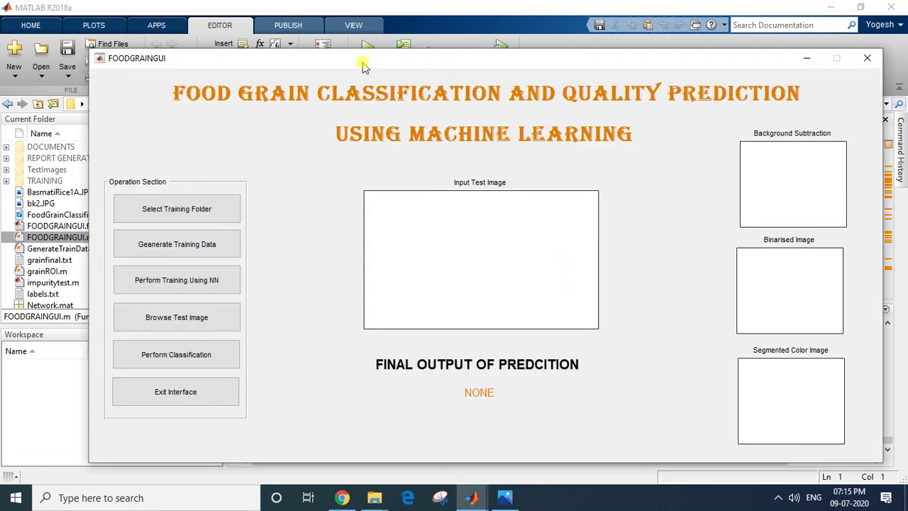
left_click_drag(363, 65, 353, 37)
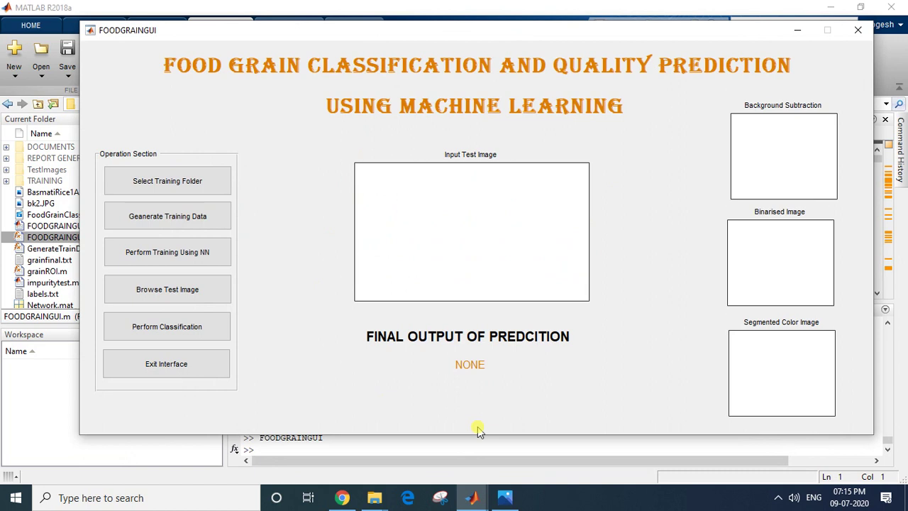
- Choose the FoodGrainClassification TRAINING folder through Select Training Folder
left_click(146, 182)
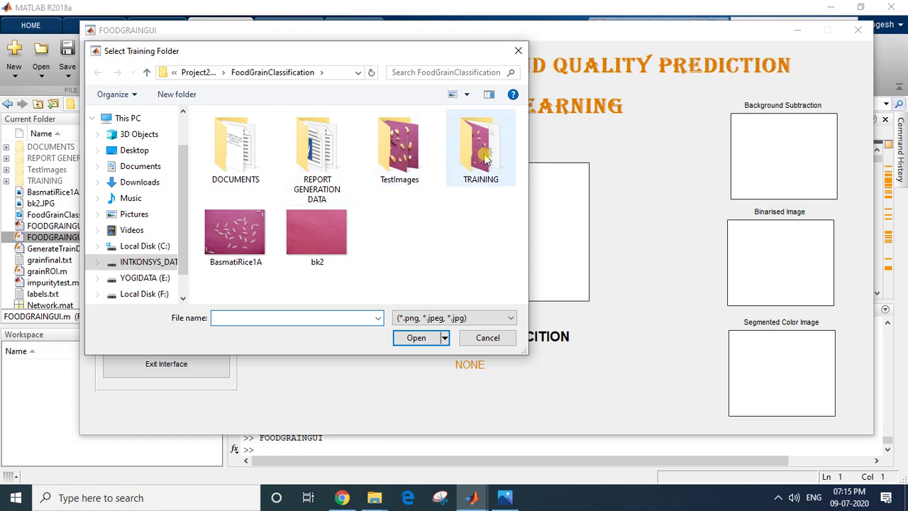
double_click(481, 146)
left_click(238, 260)
double_click(237, 260)
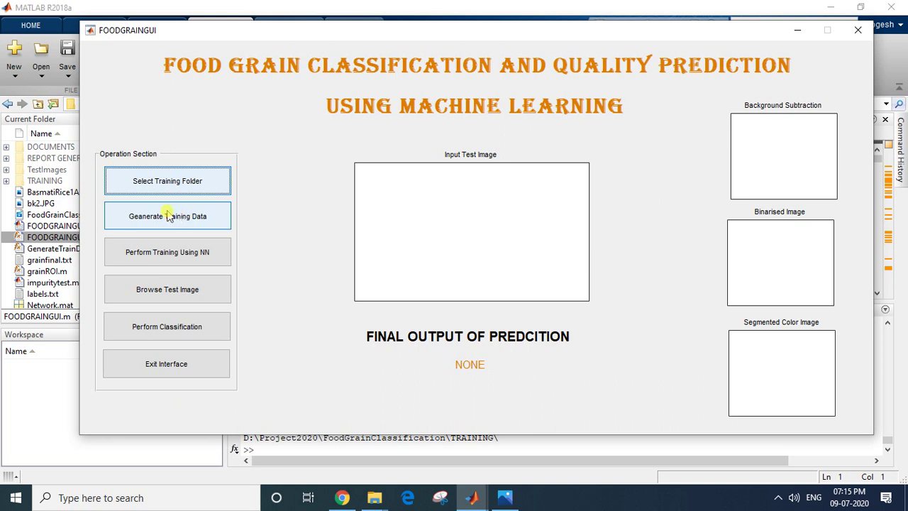
- Trigger Perform Training Using NN, then delete grainfinal.txt from the Current Folder list
left_click(174, 257)
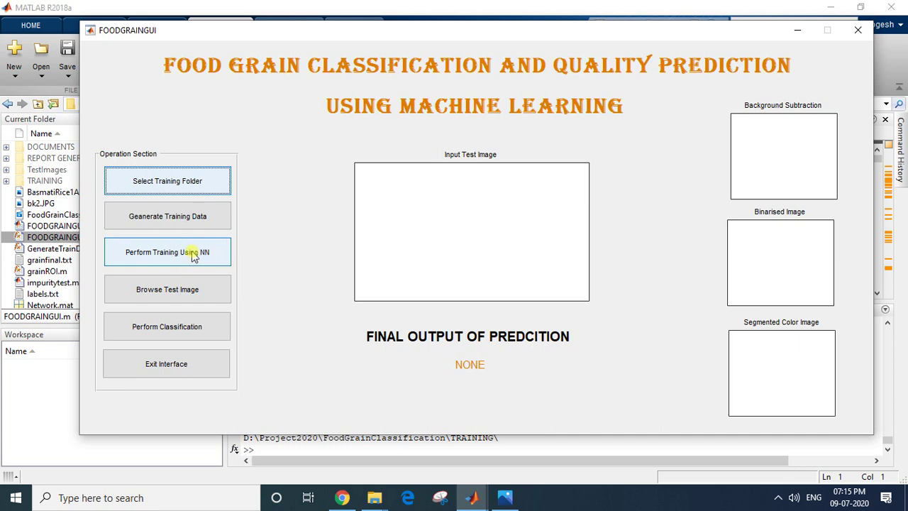
left_click(36, 263)
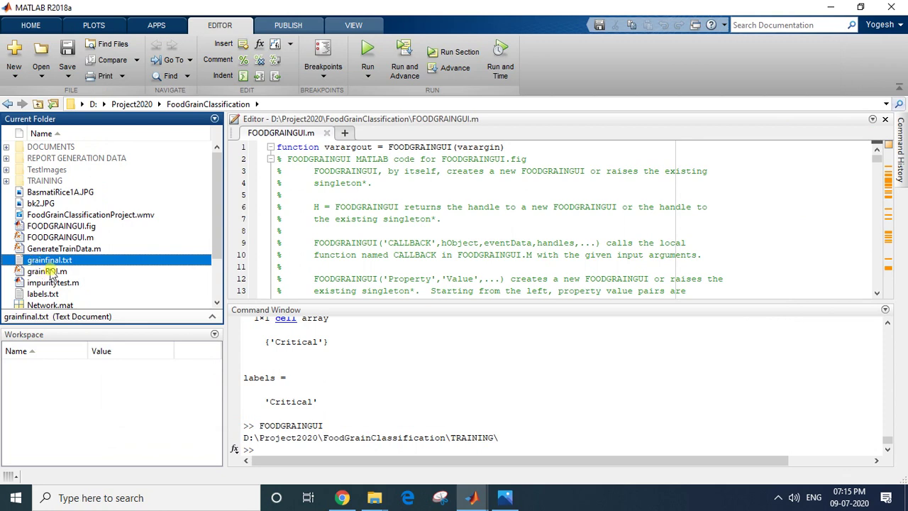
scroll(64, 264, "down", 1)
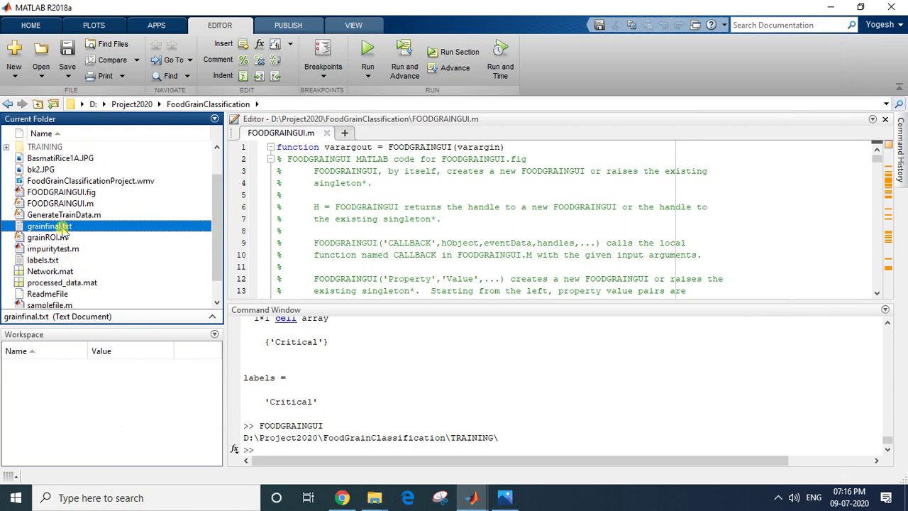
key("Delete")
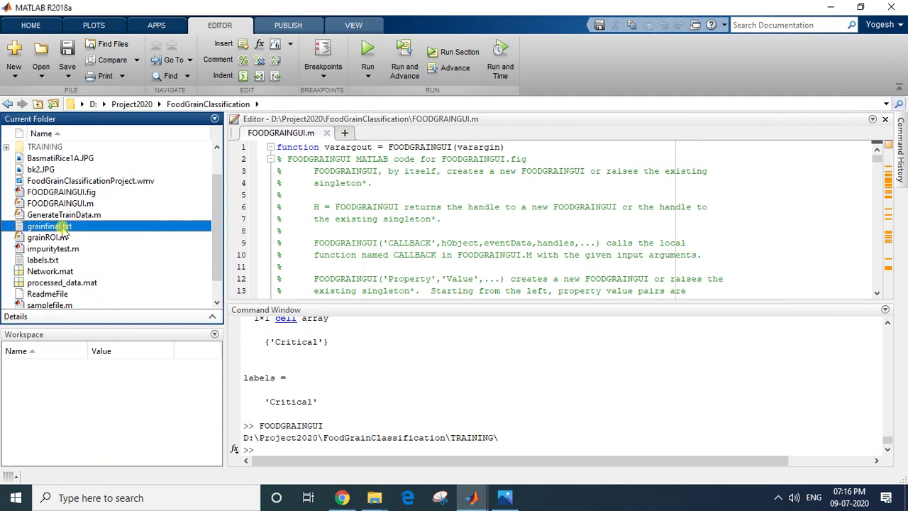
mouse_move(471, 497)
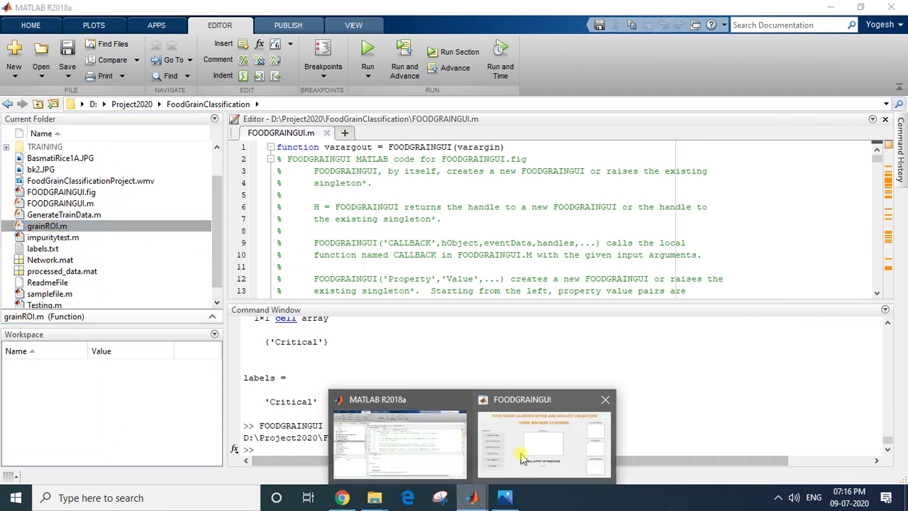
- Run Generate Training Data in FOODGRAINGUI and watch feature rows print in the Command Window
left_click(533, 474)
left_click(174, 225)
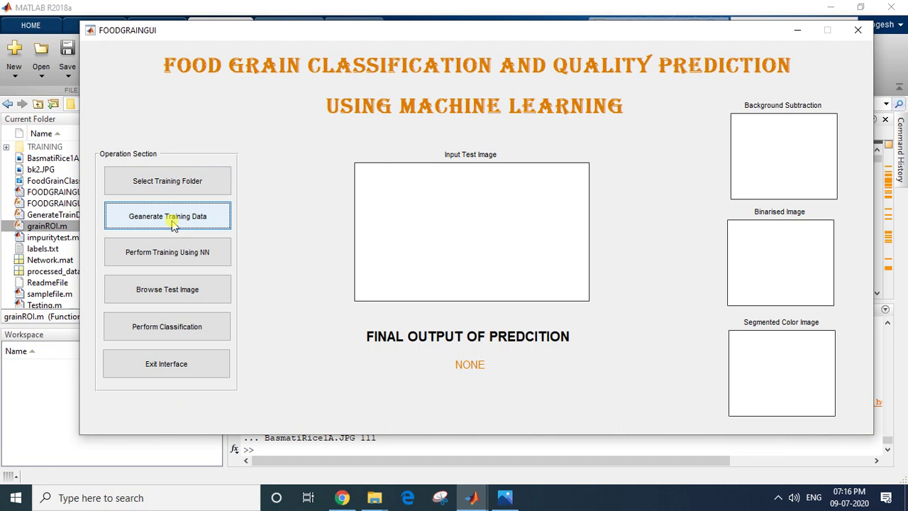
left_click_drag(404, 34, 403, 14)
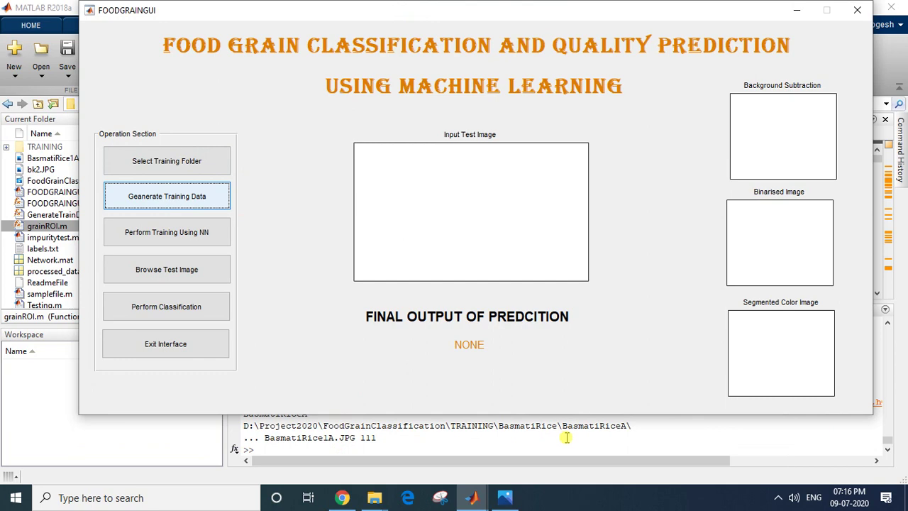
left_click(381, 443)
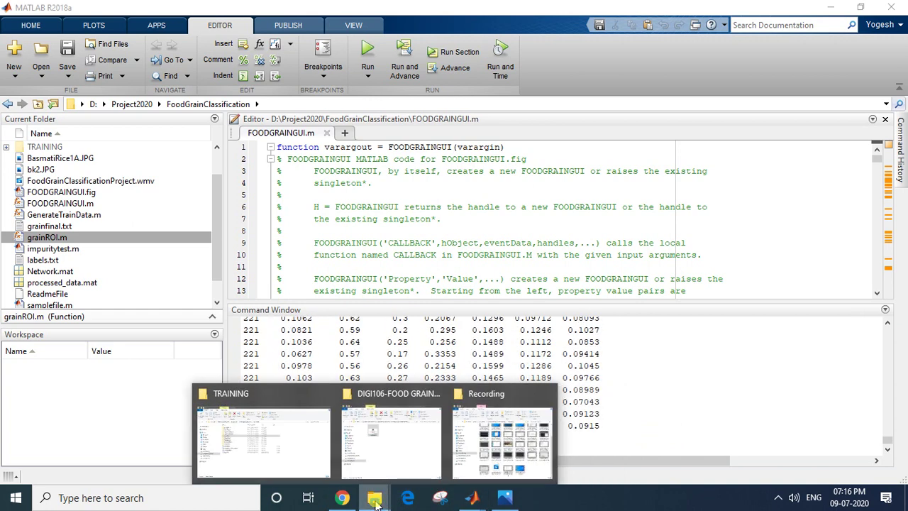
- Preview the BasmatiRice1A photo in TRAINING > BasmatiRice > BasmatiRiceA, then return to MATLAB
left_click(262, 440)
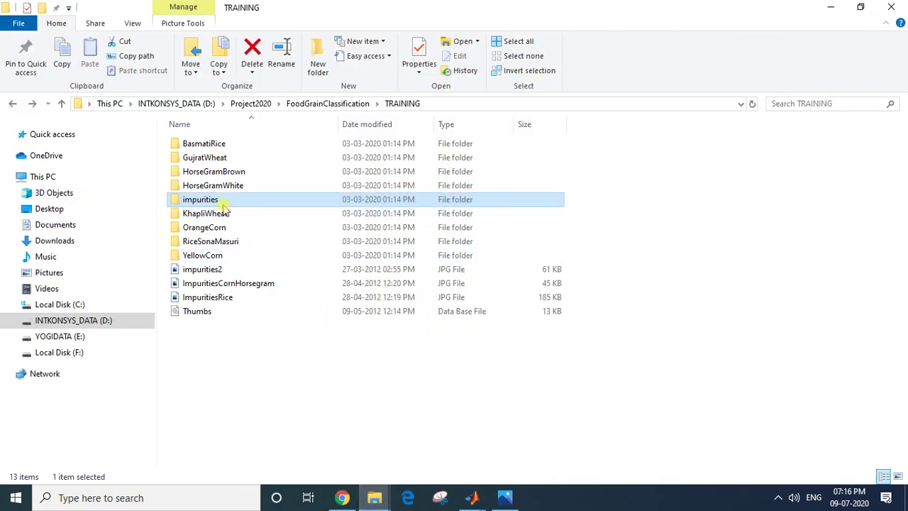
double_click(215, 144)
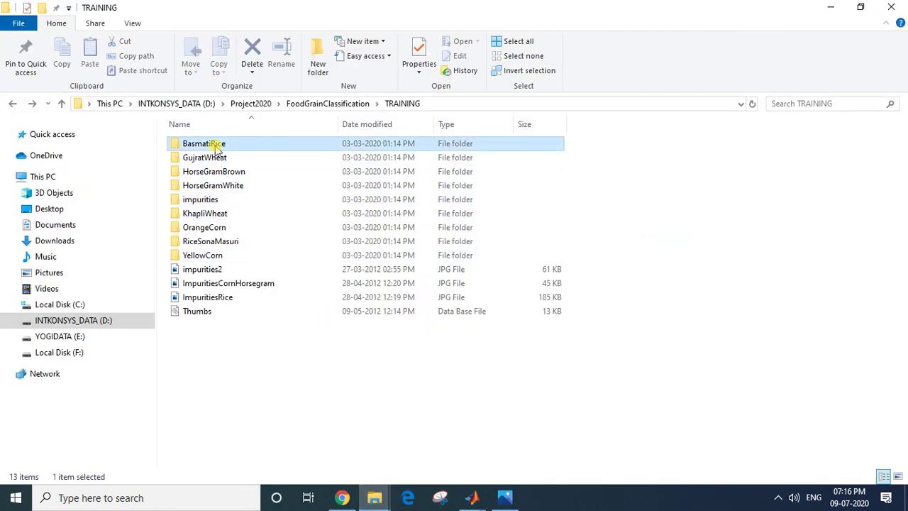
double_click(216, 145)
left_click(188, 160)
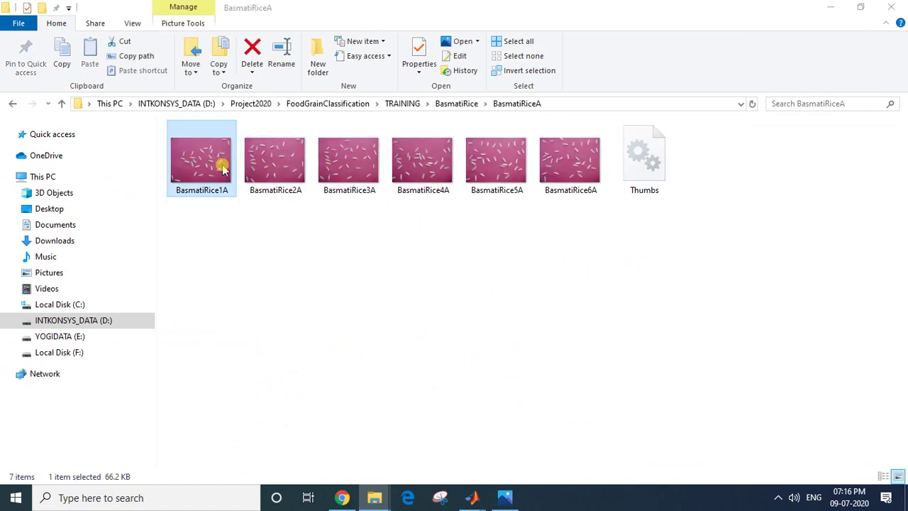
double_click(220, 165)
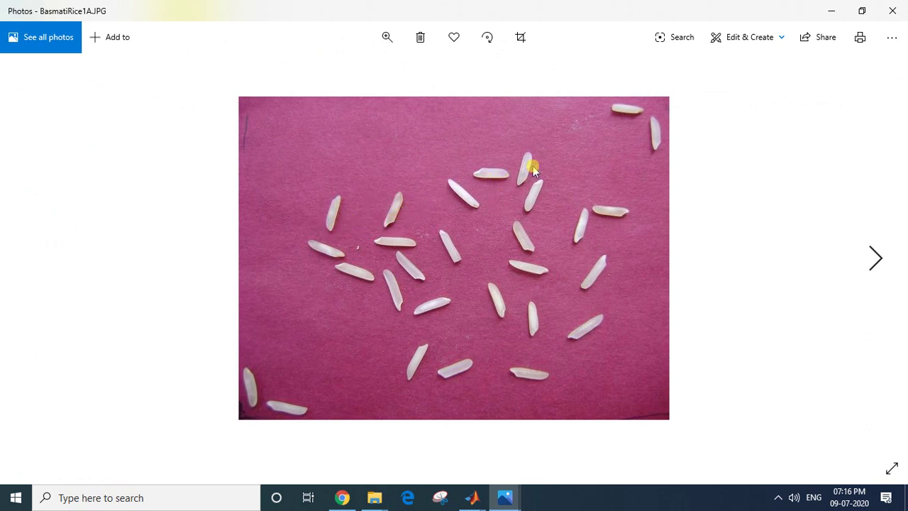
left_click(893, 10)
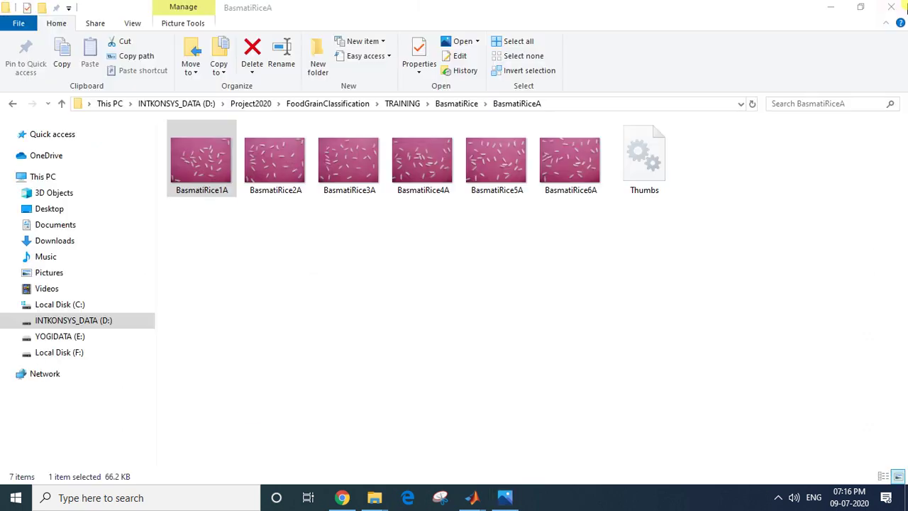
left_click(474, 499)
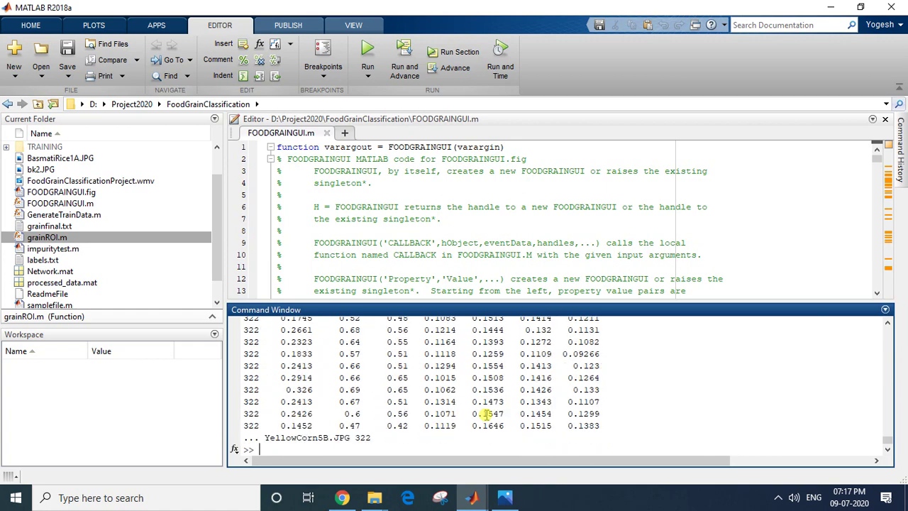
- Wait for data generation to finish and acknowledge 'Training Data Generated Successfully'
left_click(778, 497)
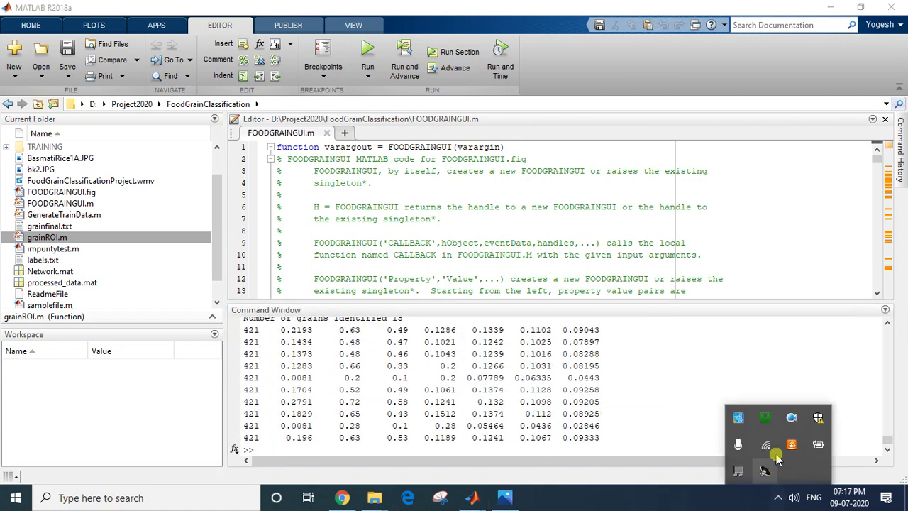
right_click(790, 420)
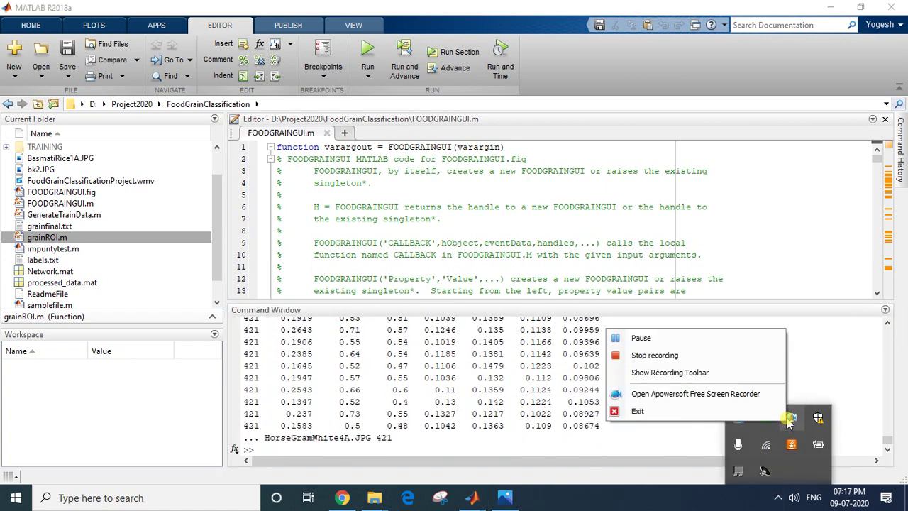
left_click(731, 335)
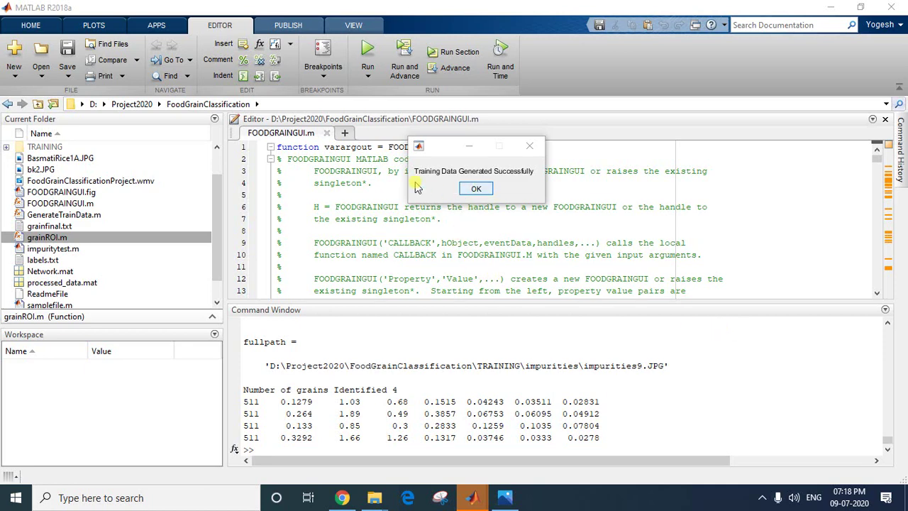
left_click(474, 189)
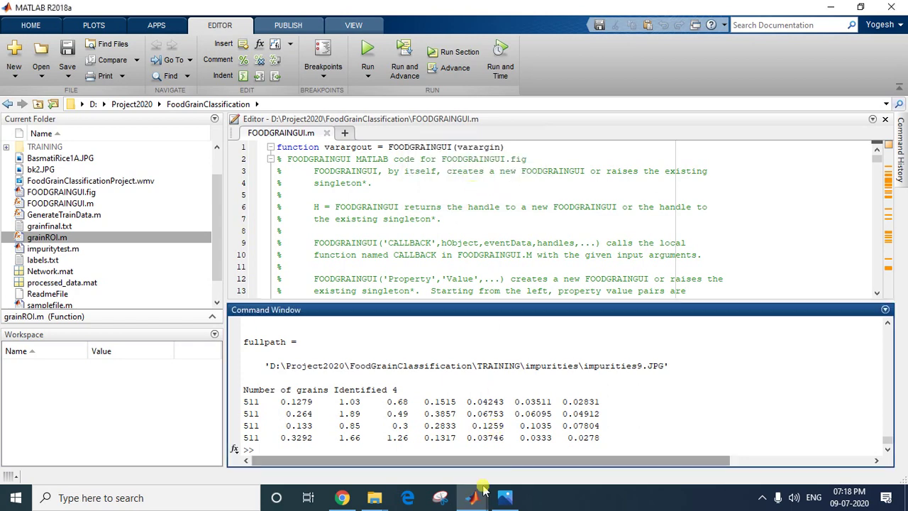
- Train the neural network from the grain interface and dismiss 'Training Successfully Done'
mouse_move(472, 498)
left_click(501, 454)
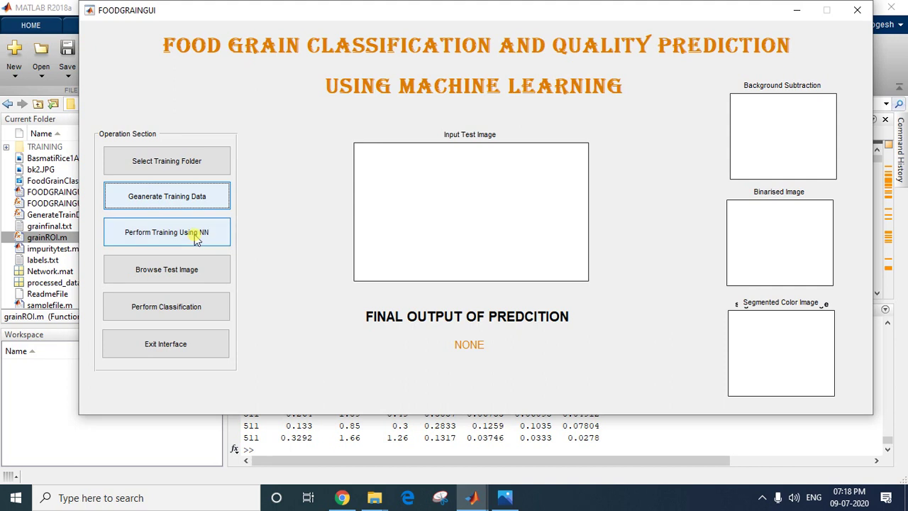
left_click(197, 239)
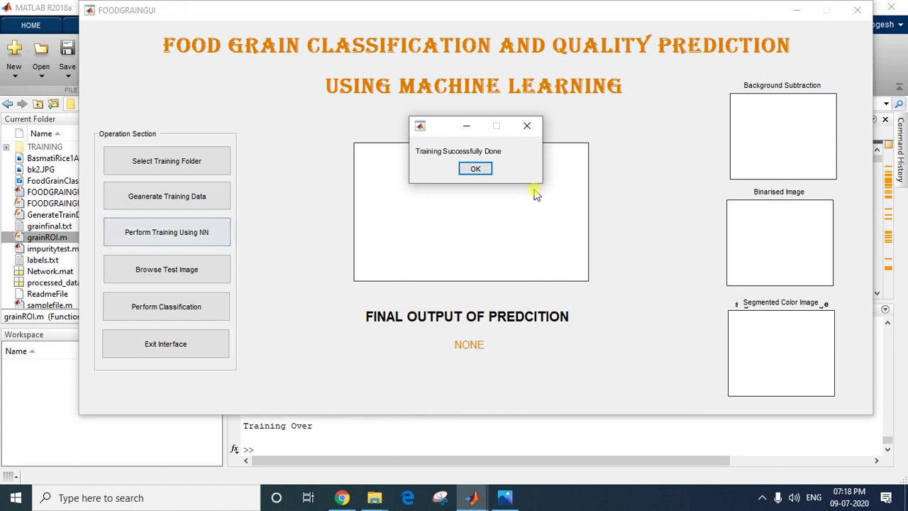
left_click(472, 168)
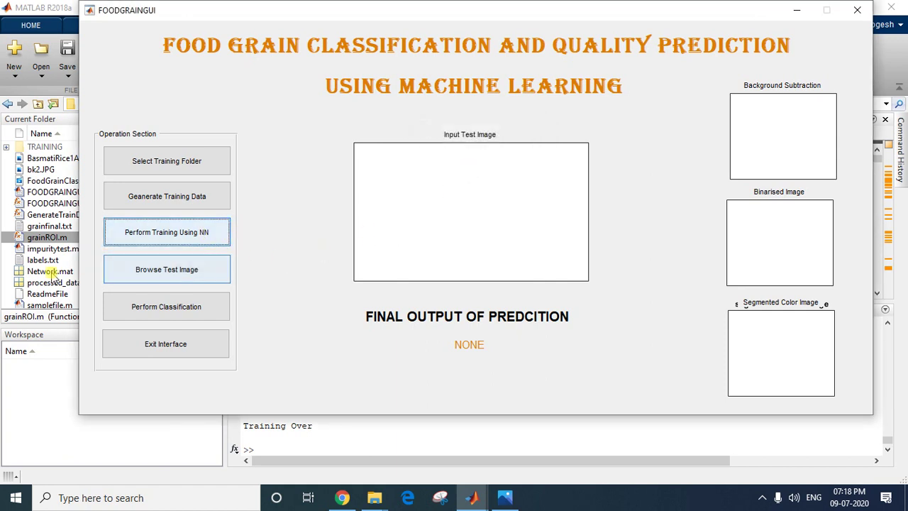
- Locate the saved Network.mat in MATLAB's Current Folder
left_click(48, 227)
scroll(42, 250, "down", 1)
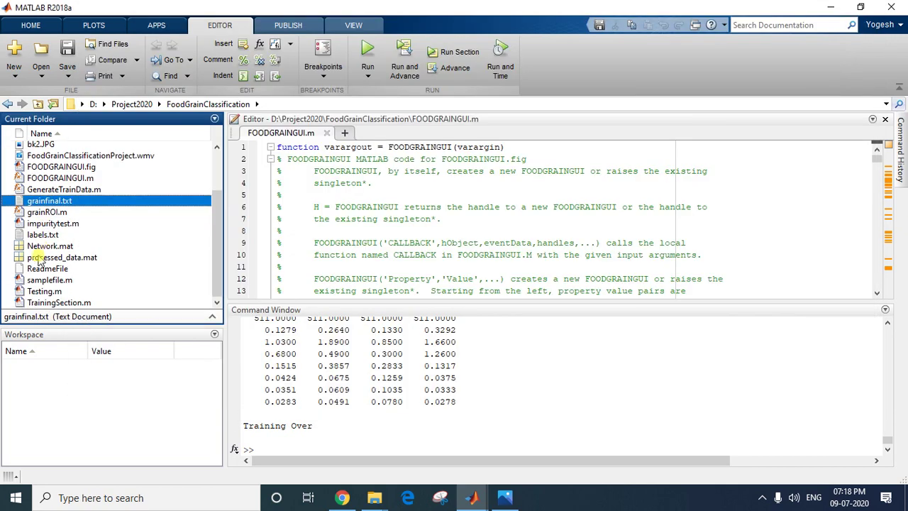
left_click(42, 245)
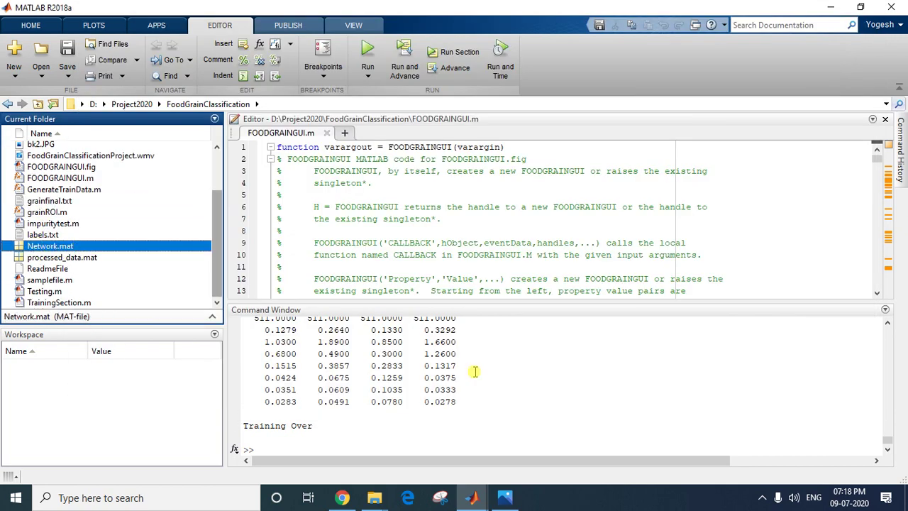
- Load BasmatiRice1A as the test image and classify it as 100% A-Grade basmati rice
left_click(561, 433)
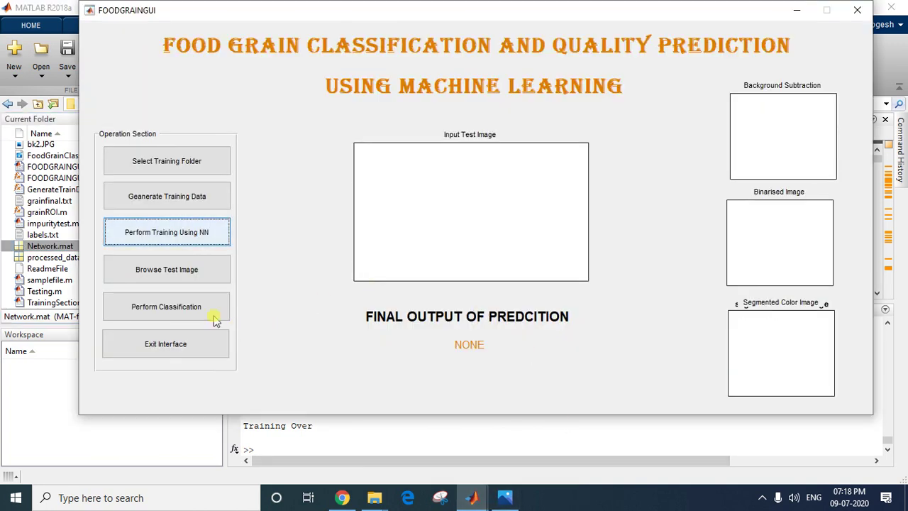
left_click(190, 271)
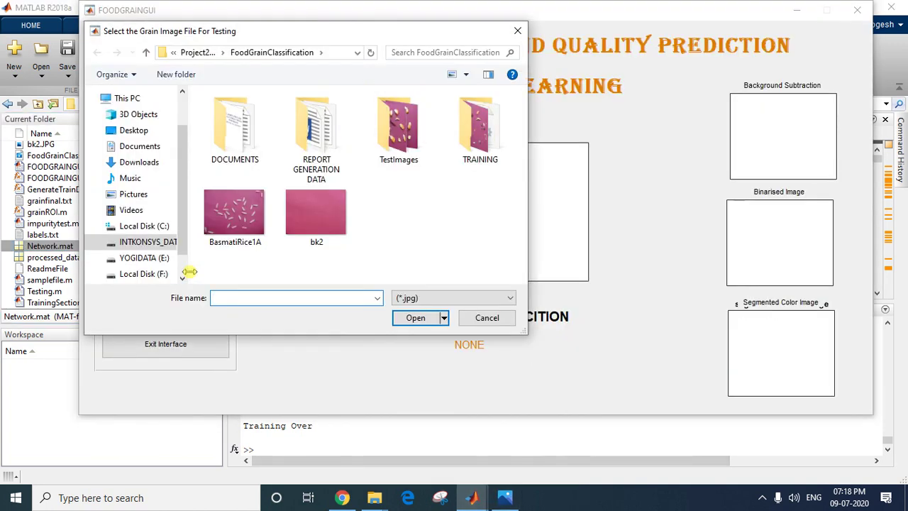
double_click(236, 241)
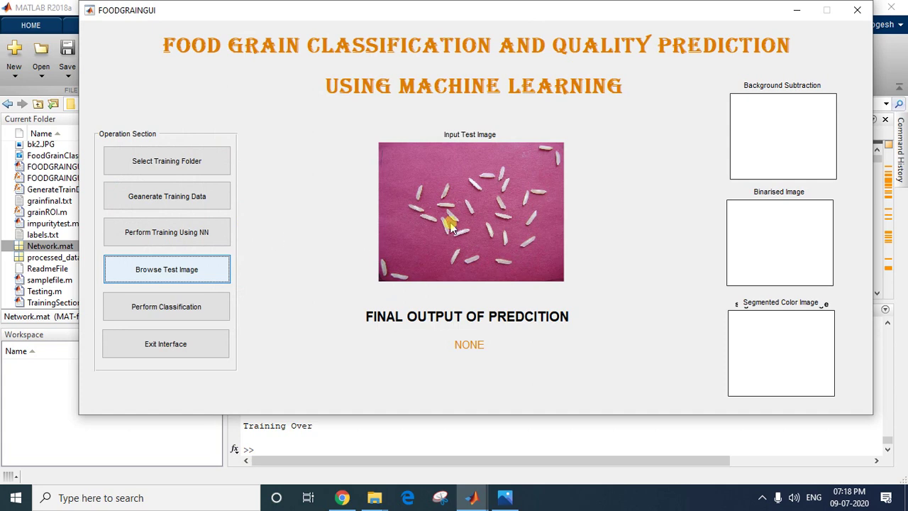
left_click(174, 310)
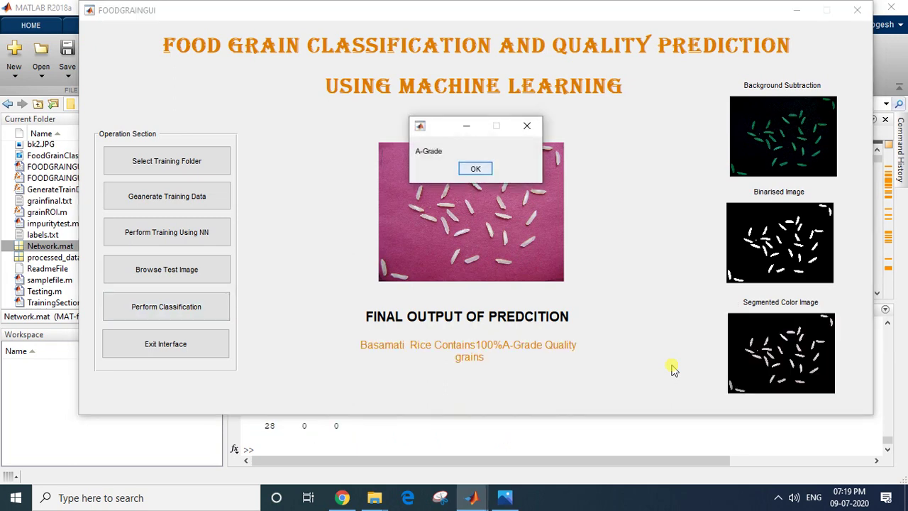
left_click(472, 170)
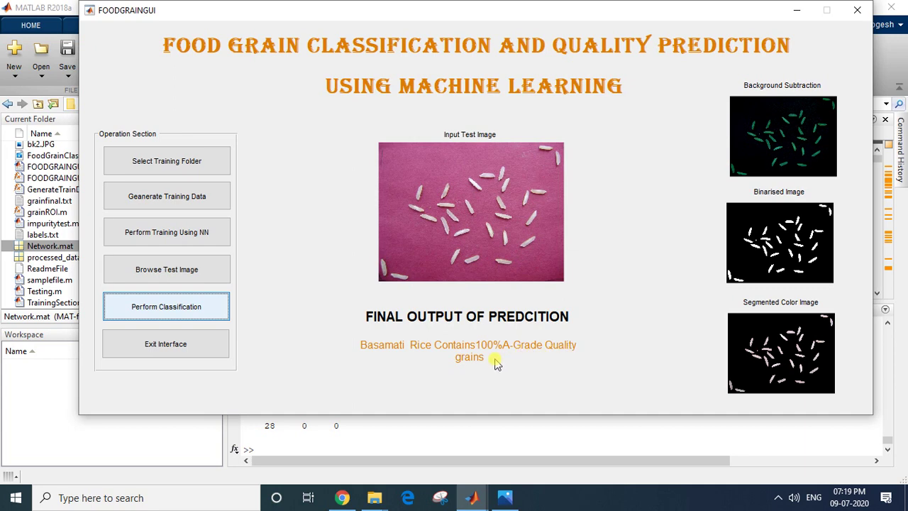
- Load BasmatiRice1C from TestImages and classify it as basmati with 73.1707% A-Grade grains and impurity
left_click(193, 267)
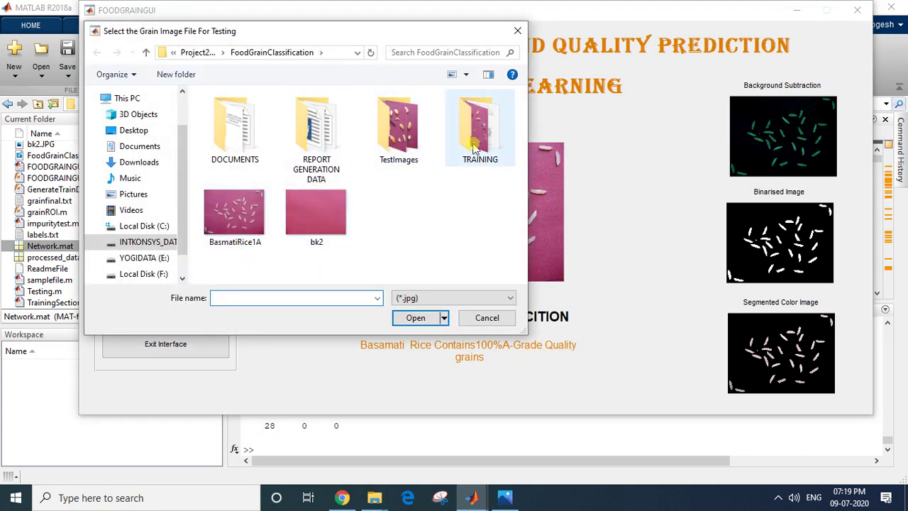
double_click(477, 135)
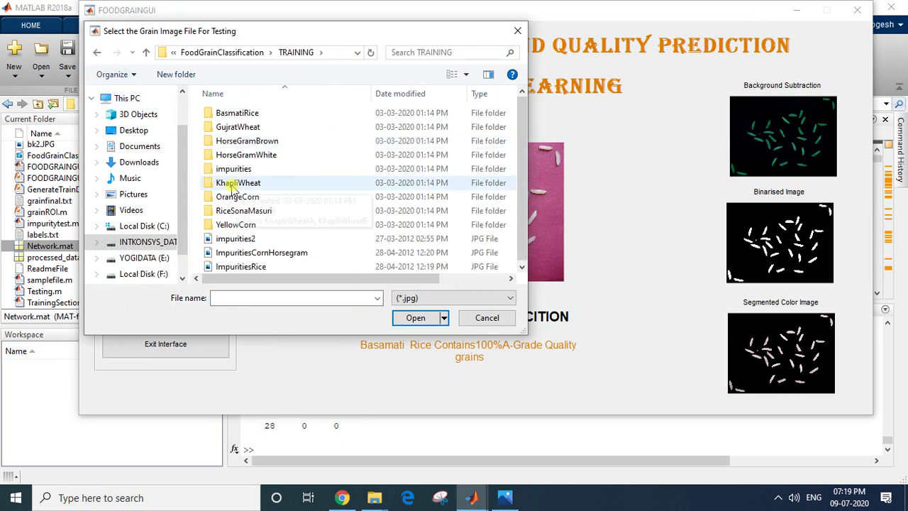
left_click(97, 52)
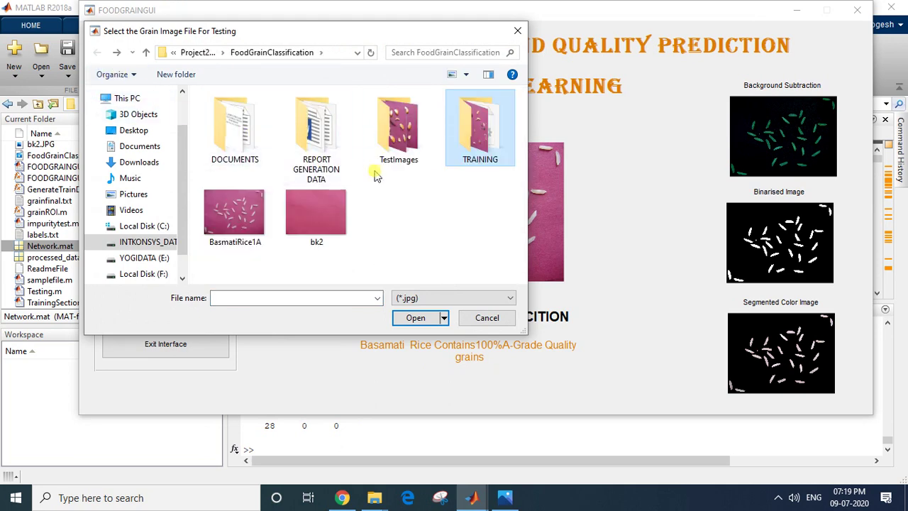
double_click(394, 132)
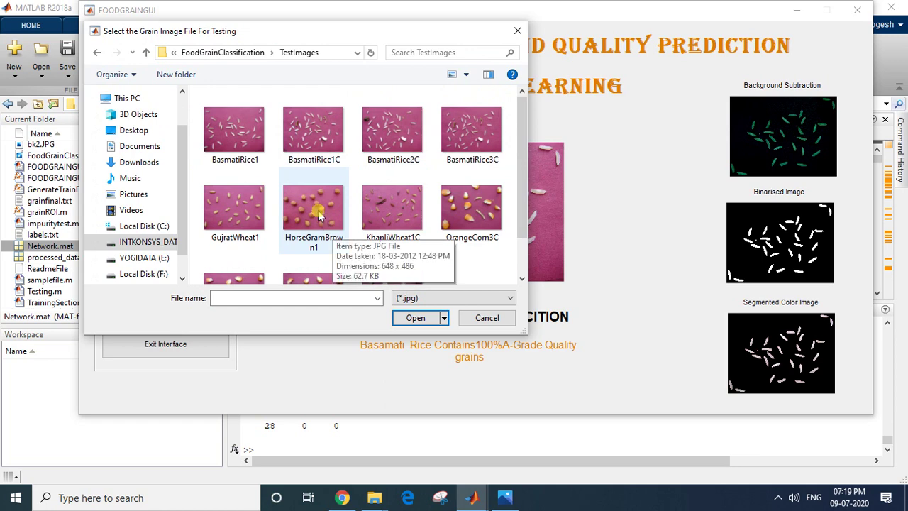
double_click(317, 140)
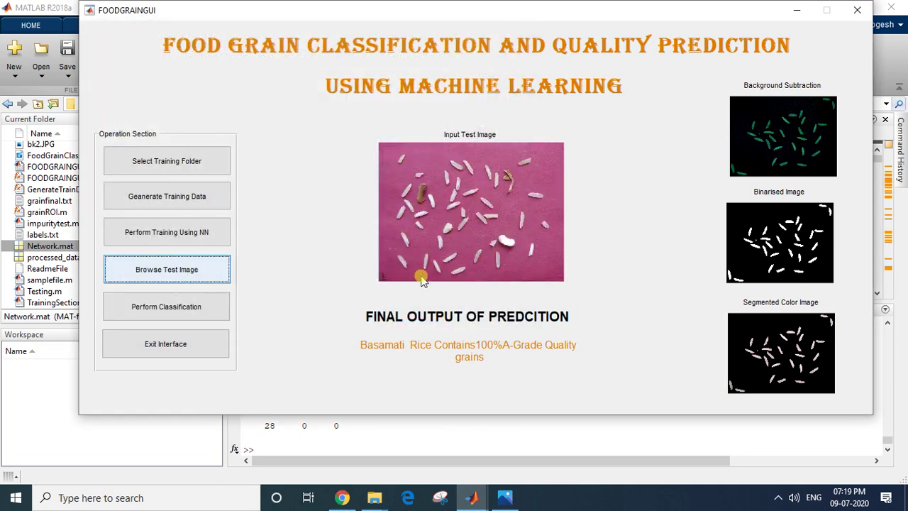
left_click(181, 311)
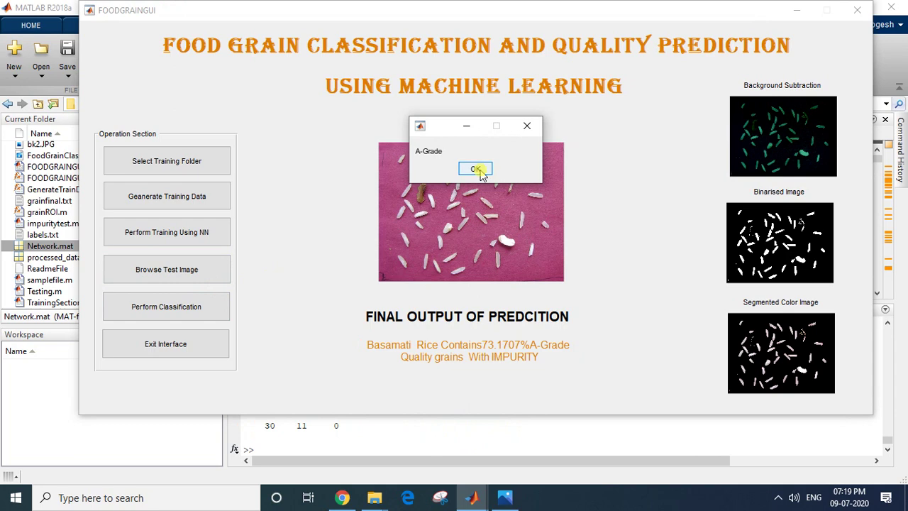
left_click(476, 171)
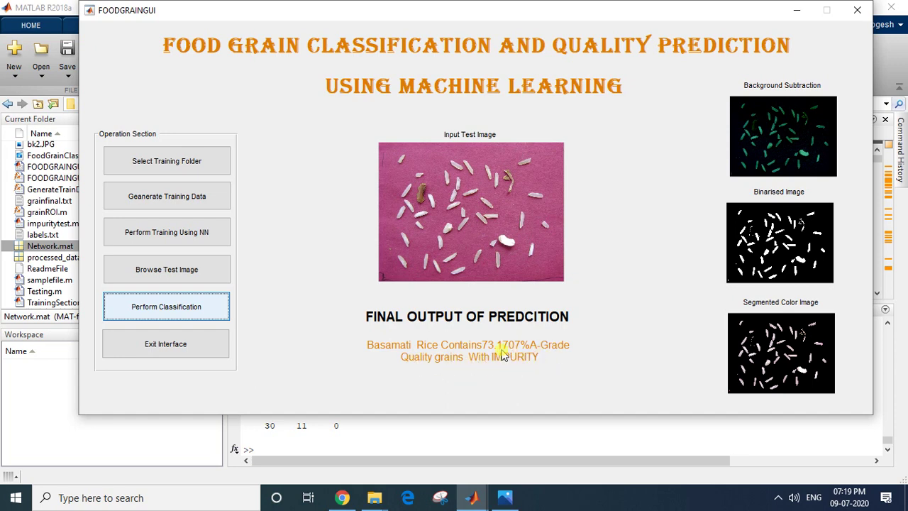
- Load HorseGramBrown1 from TestImages and classify it as HorseGramBrown with 100% A-Grade grains
left_click(218, 268)
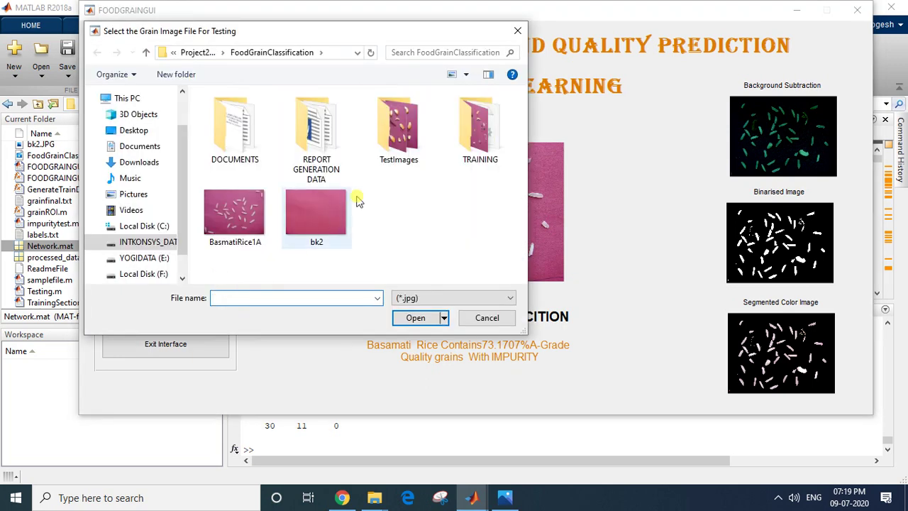
double_click(401, 163)
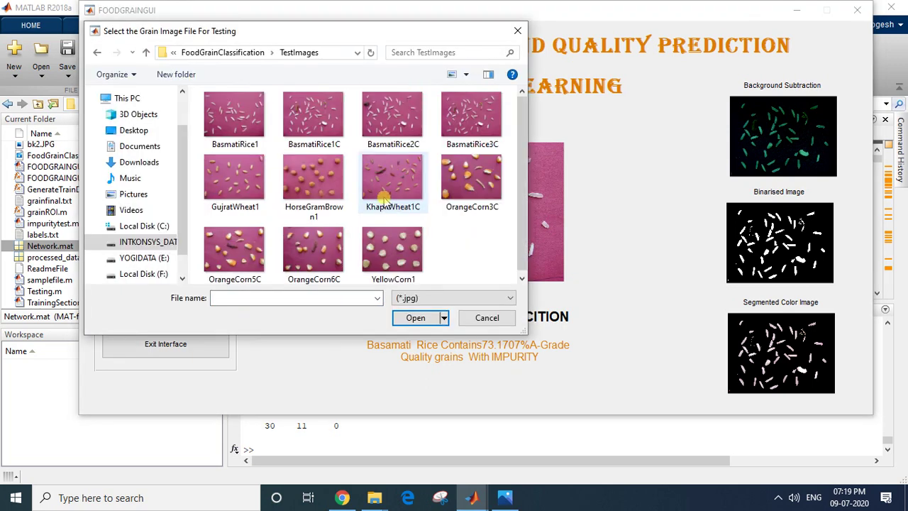
double_click(328, 183)
left_click(219, 305)
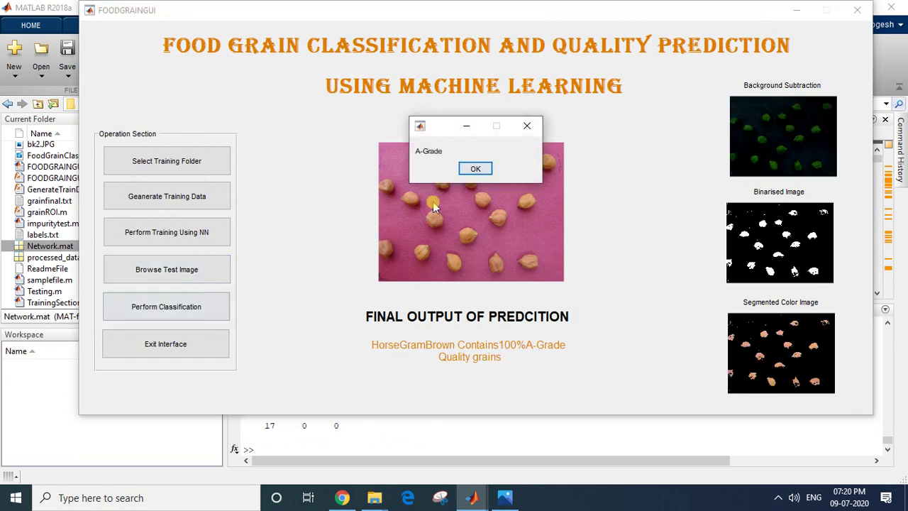
left_click(476, 168)
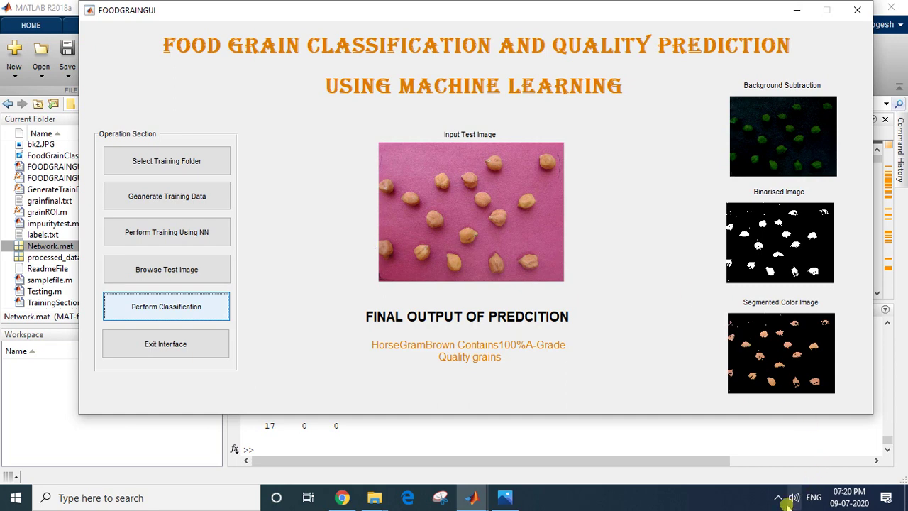
- Close the FOODGRAINGUI window to return to the MATLAB editor and Command Window
left_click(168, 348)
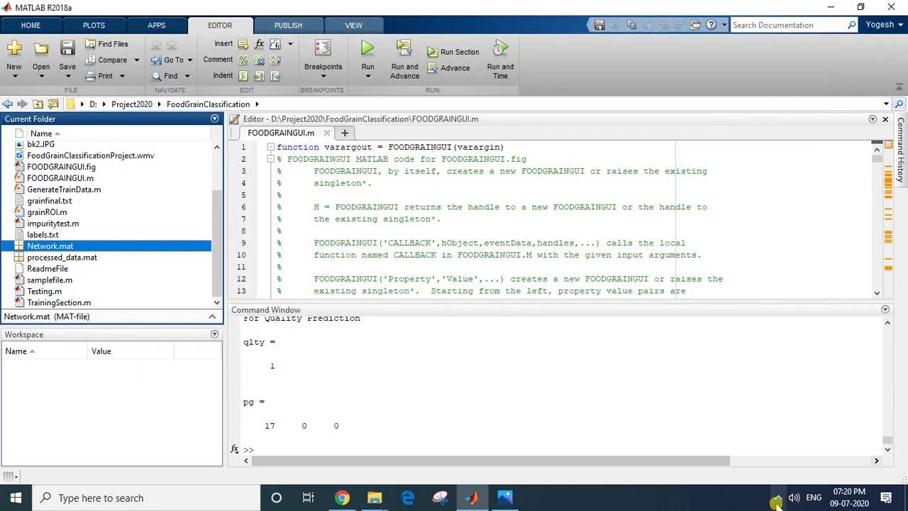